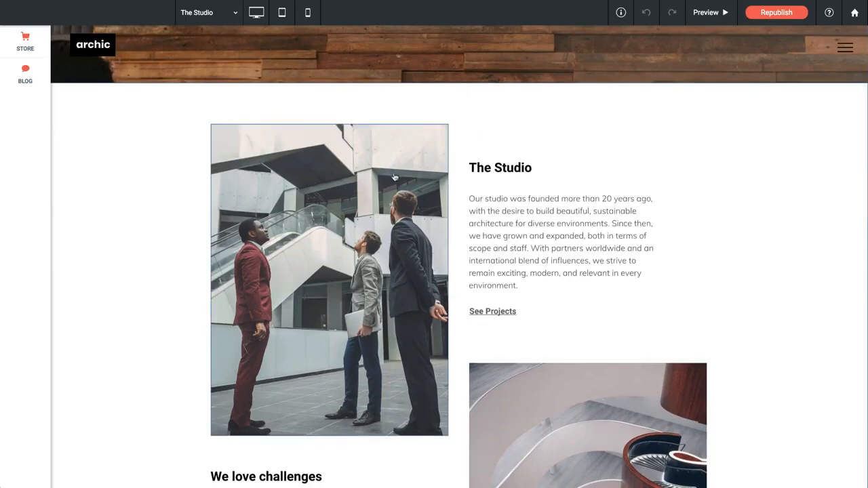
Replace the team photo beside The Studio text with the site image architecture_lines_grey_pink-thumb.jpg
scroll(395, 177, down, 1)
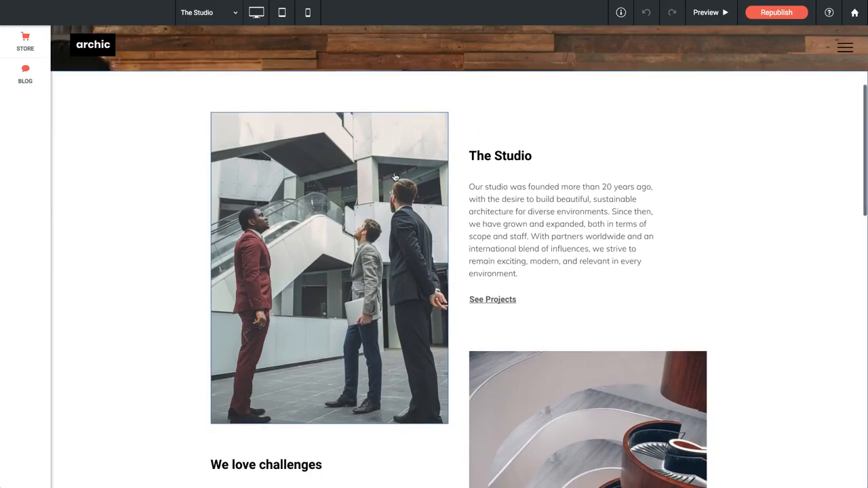
click(346, 175)
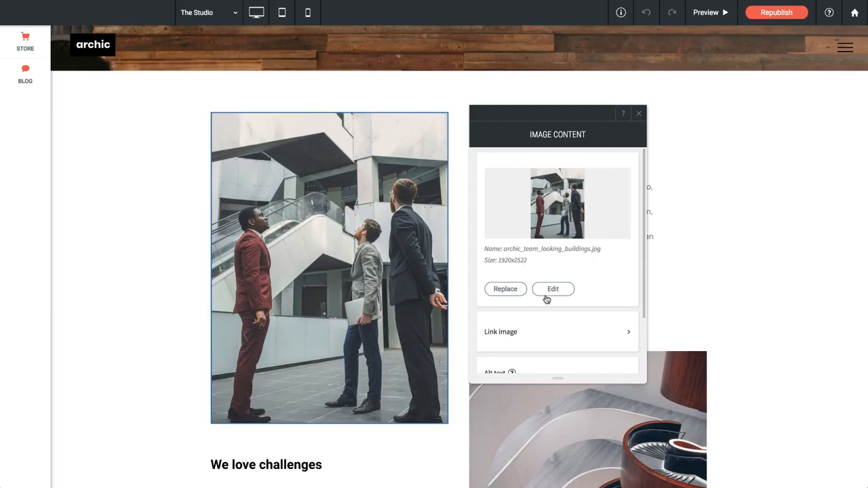
click(506, 292)
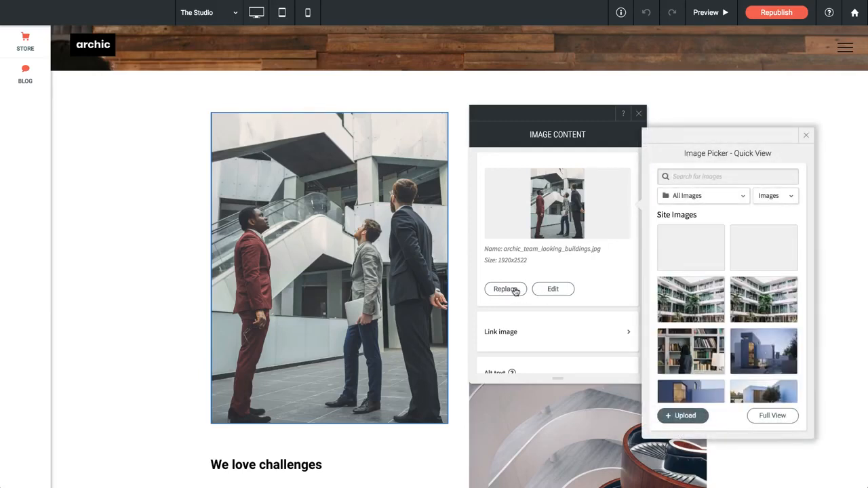
mouse_move(710, 264)
scroll(710, 264, down, 2)
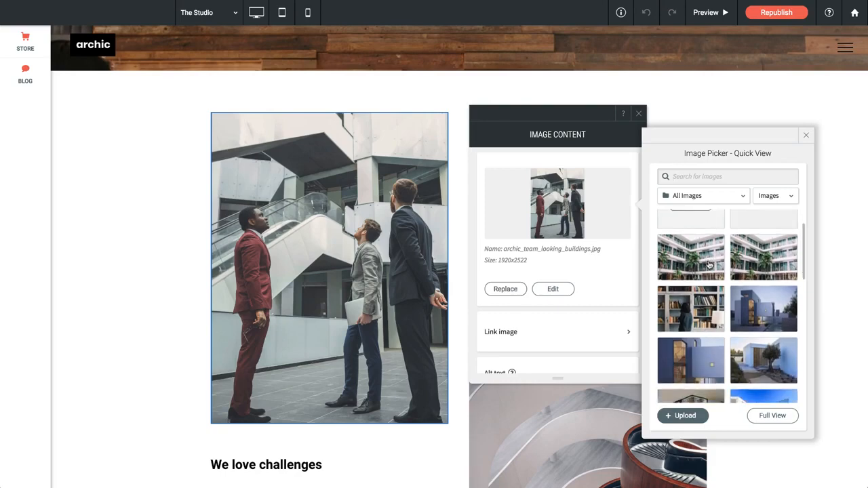
scroll(709, 263, down, 1)
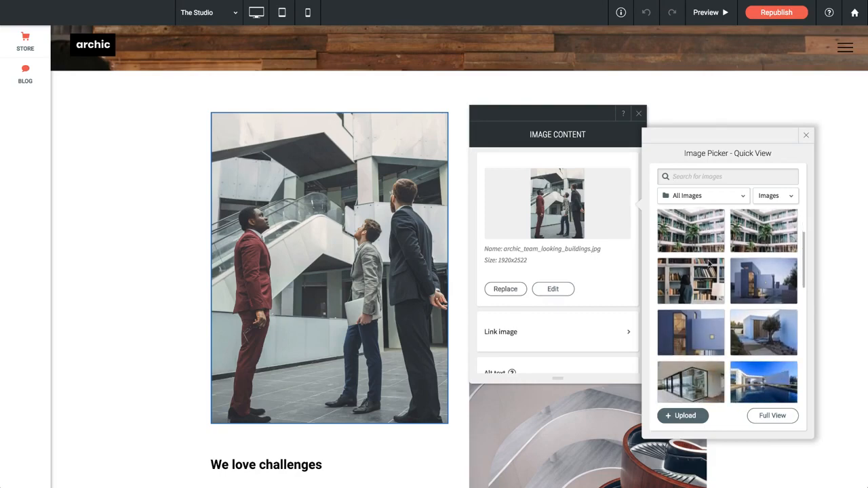
scroll(726, 258, down, 1)
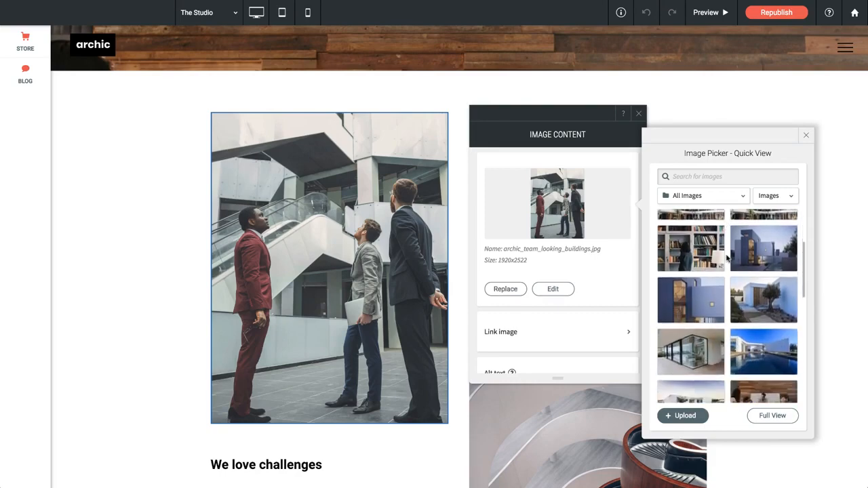
scroll(727, 258, down, 10)
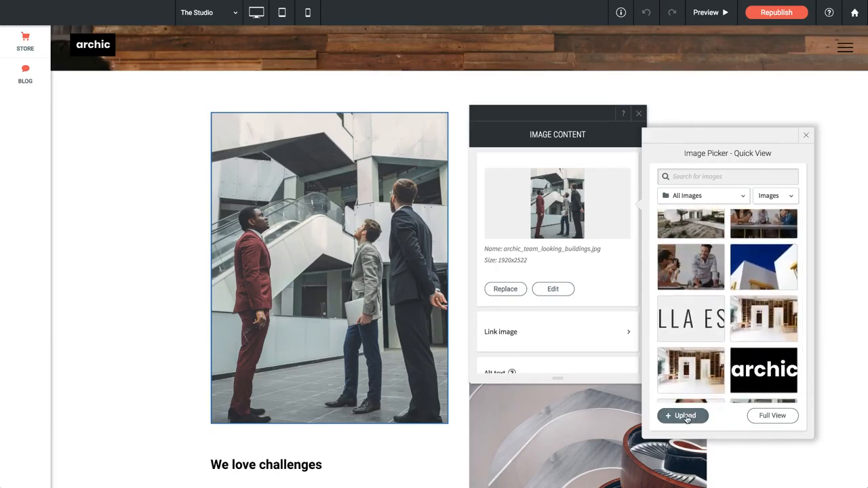
click(775, 417)
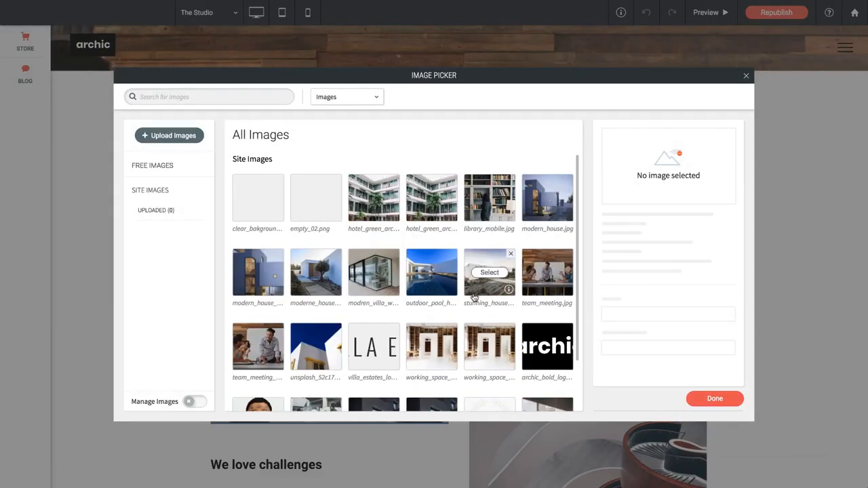
scroll(475, 298, down, 1)
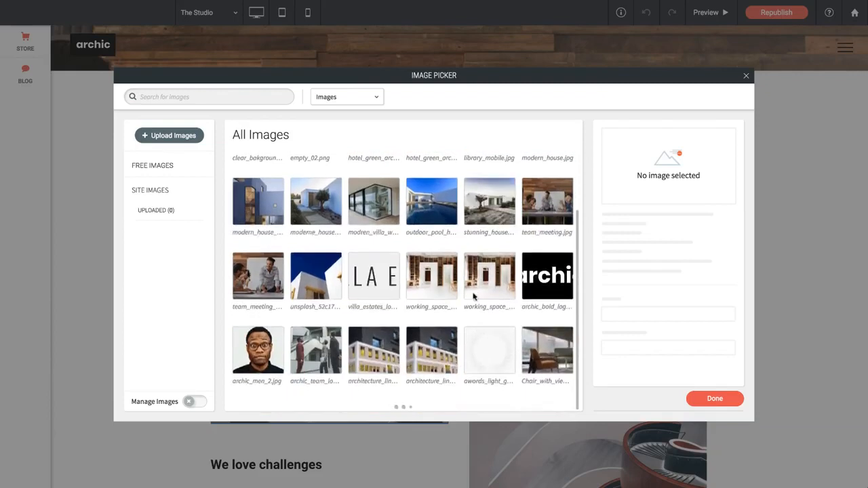
click(374, 350)
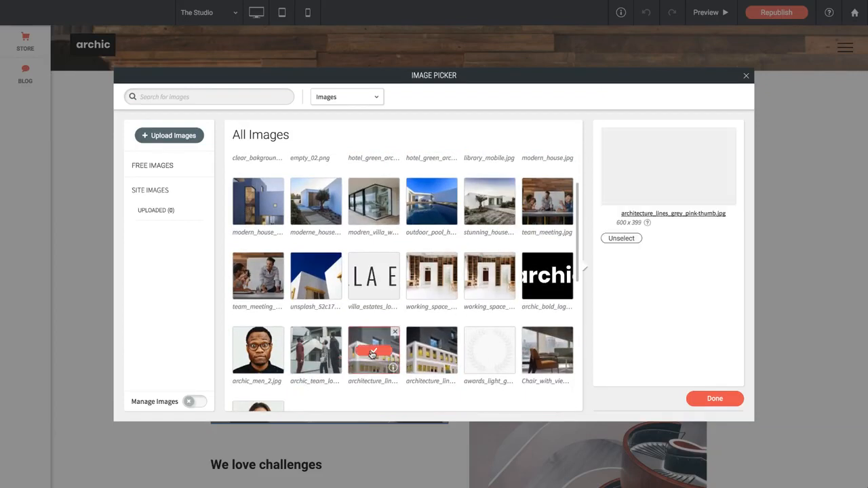
click(715, 399)
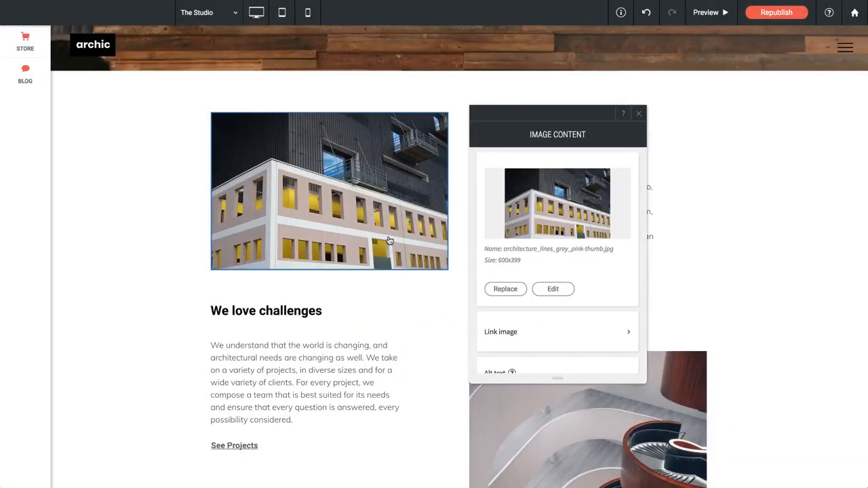
Open the building image in the photo editor and save it, and link the image to the existing page Home
click(554, 289)
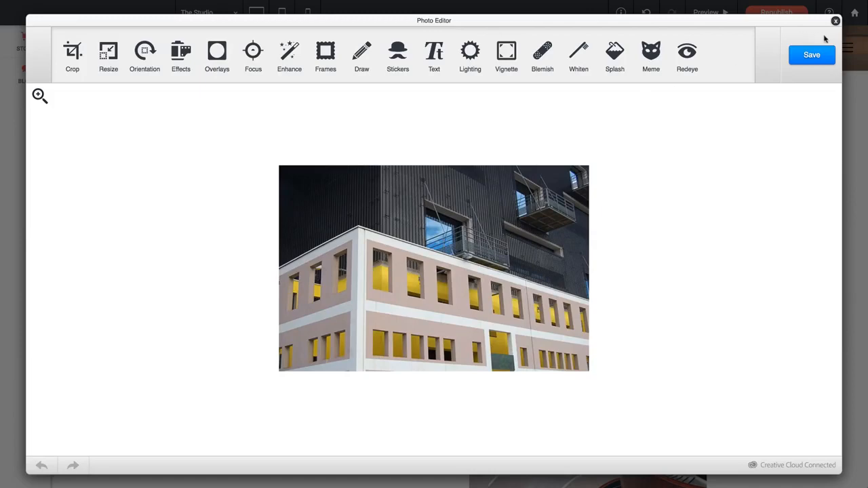
click(820, 60)
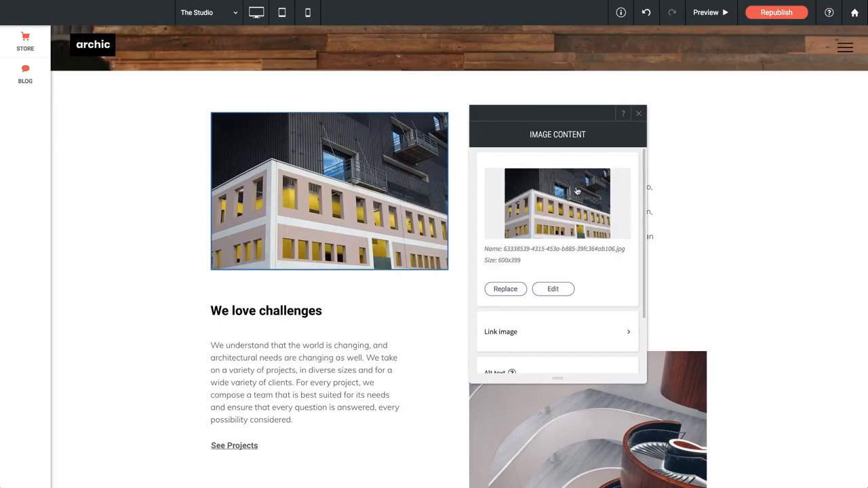
scroll(577, 191, down, 2)
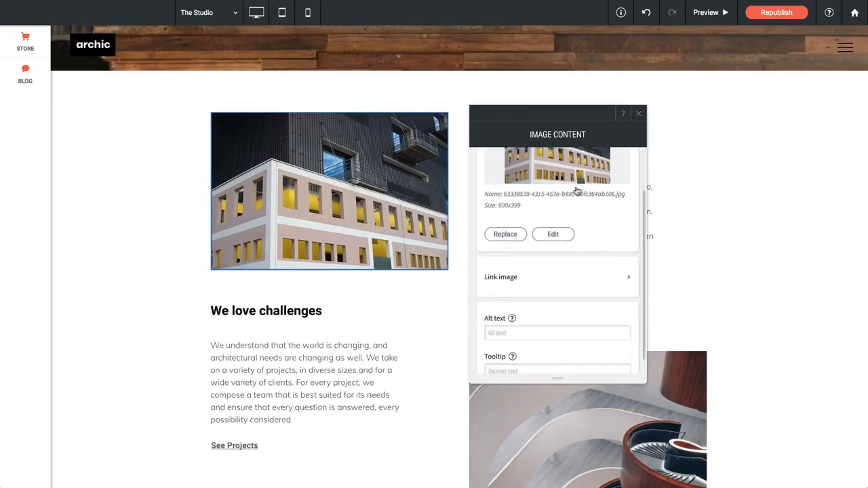
click(507, 265)
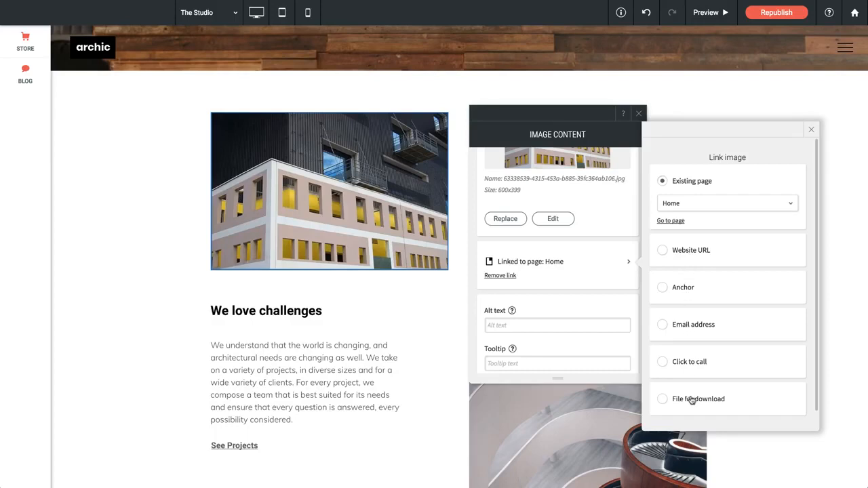
click(811, 130)
Read the help note for the building image's alt text and close the image's content settings
scroll(550, 290, down, 1)
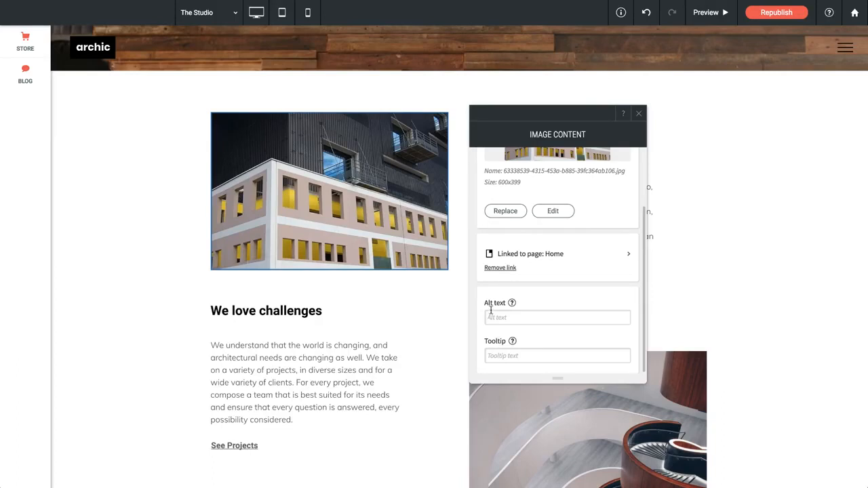
mouse_move(512, 306)
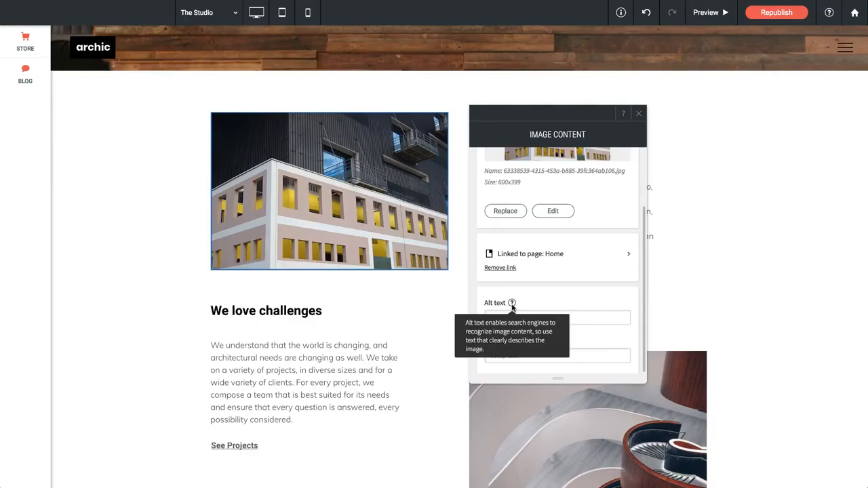
scroll(536, 304, up, 3)
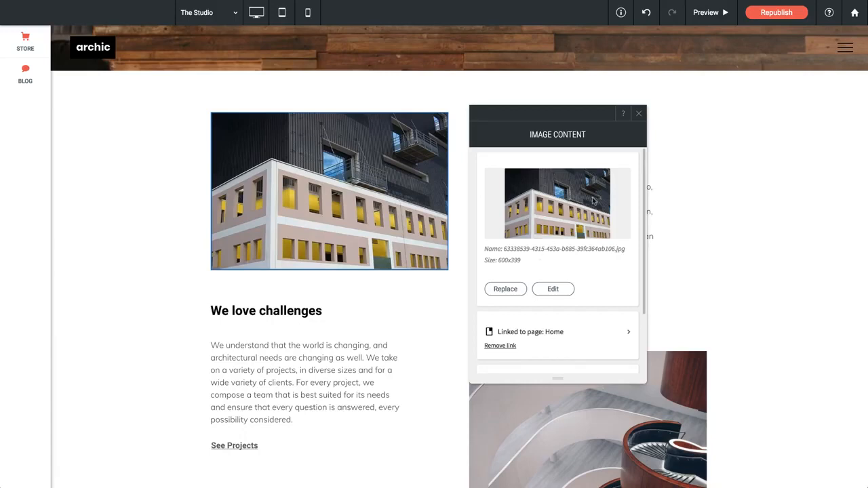
click(639, 114)
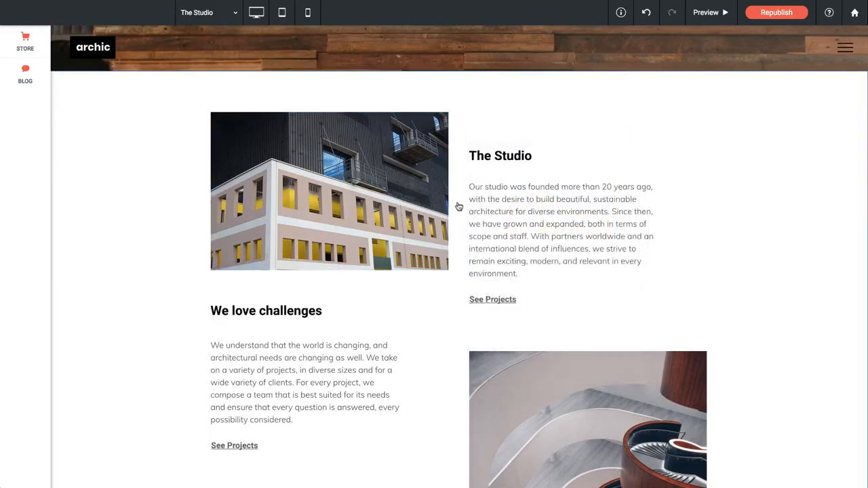
Open the content of the Our Experts photo gallery and move its third photo to second place
scroll(427, 220, down, 5)
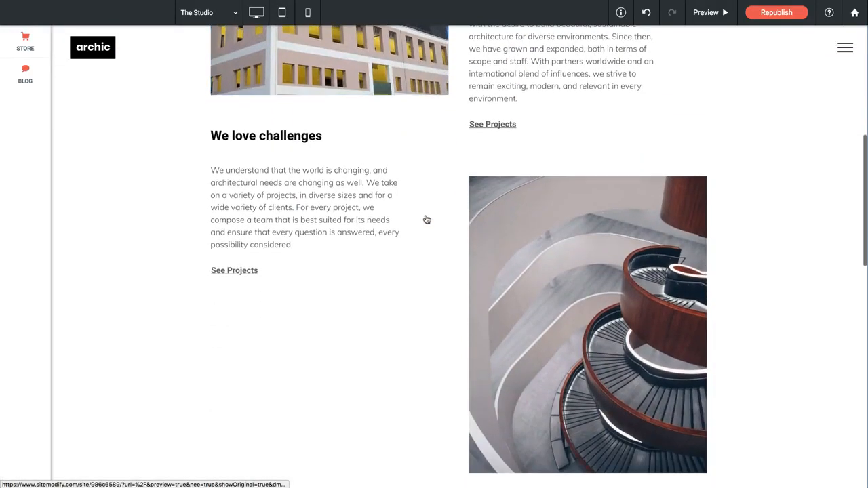
scroll(427, 220, down, 15)
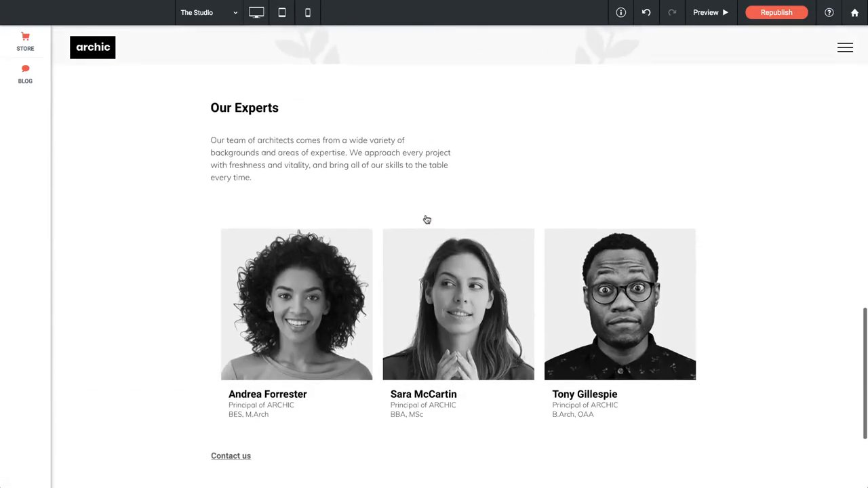
scroll(427, 220, down, 2)
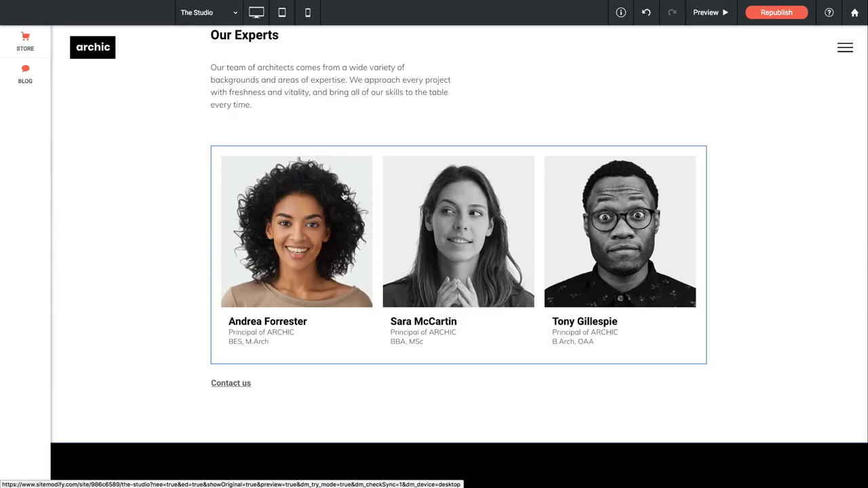
click(343, 195)
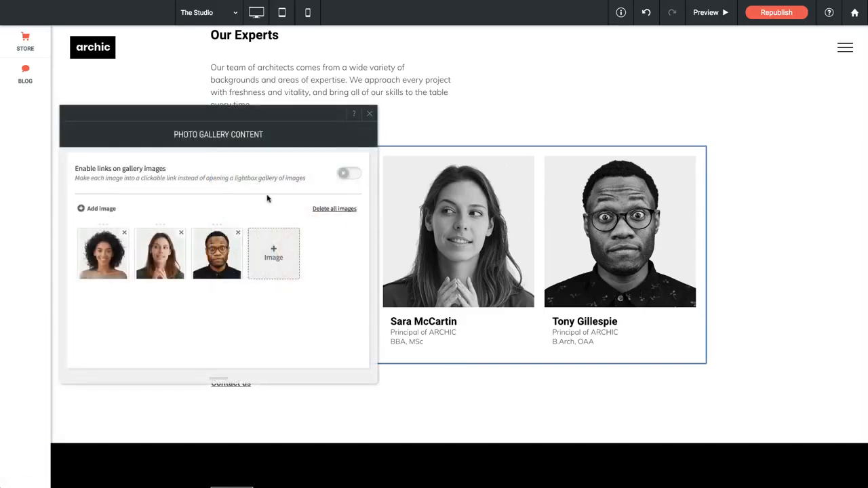
click(274, 254)
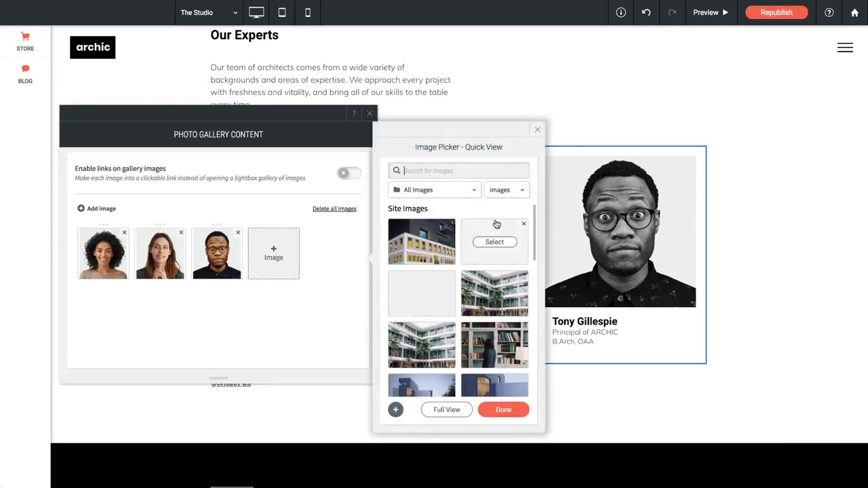
click(536, 131)
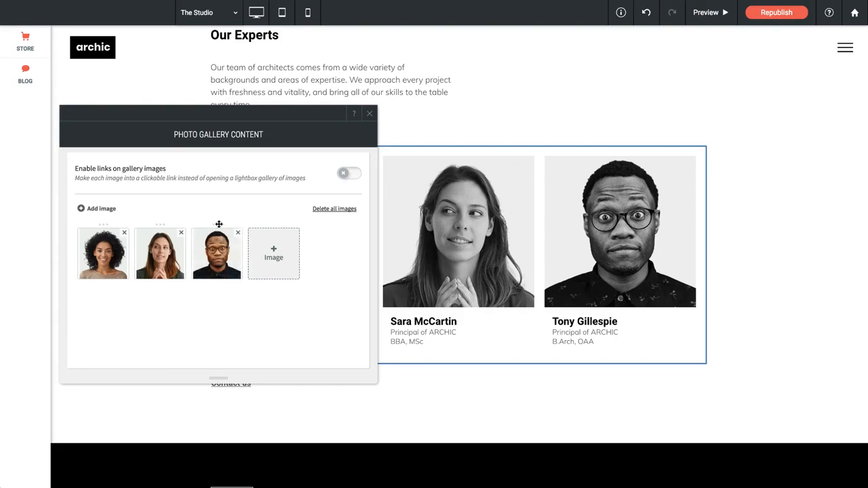
drag(219, 224, 168, 224)
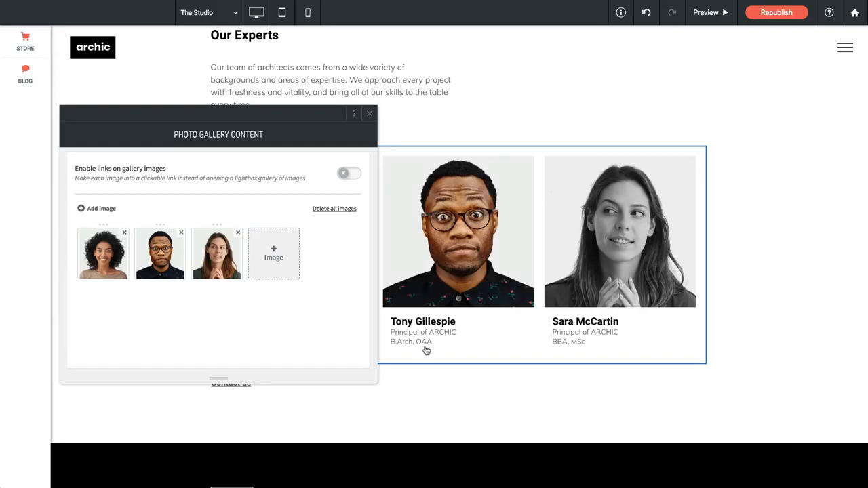
Change the surname in the title of the second gallery image and close its image settings
click(158, 266)
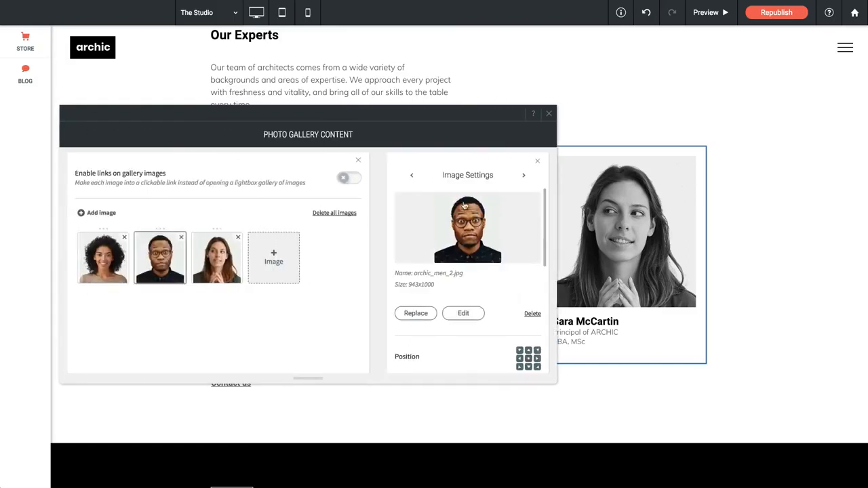
scroll(471, 255, down, 3)
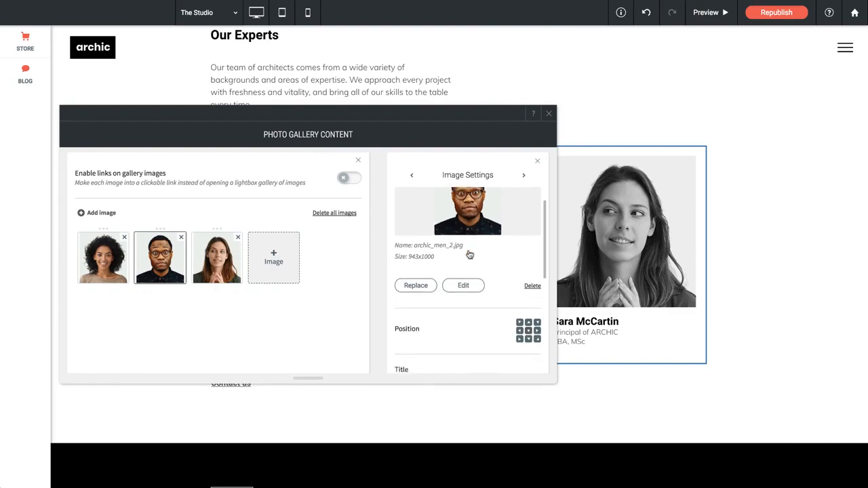
scroll(470, 254, down, 3)
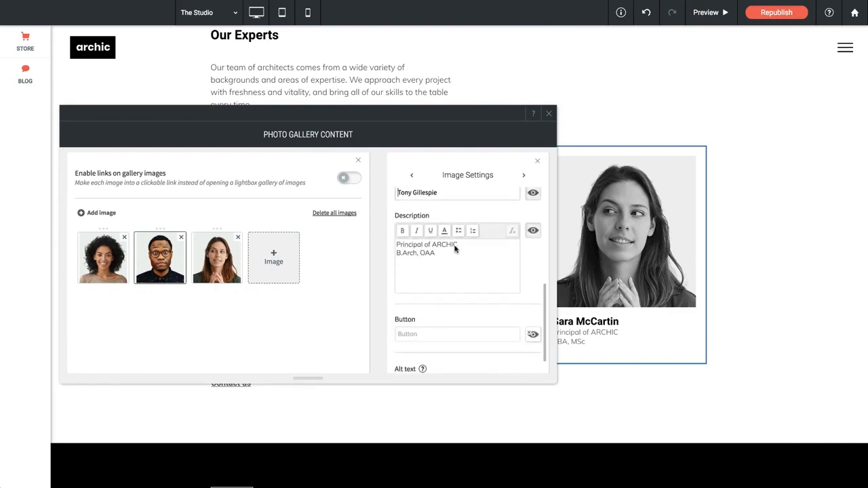
click(399, 219)
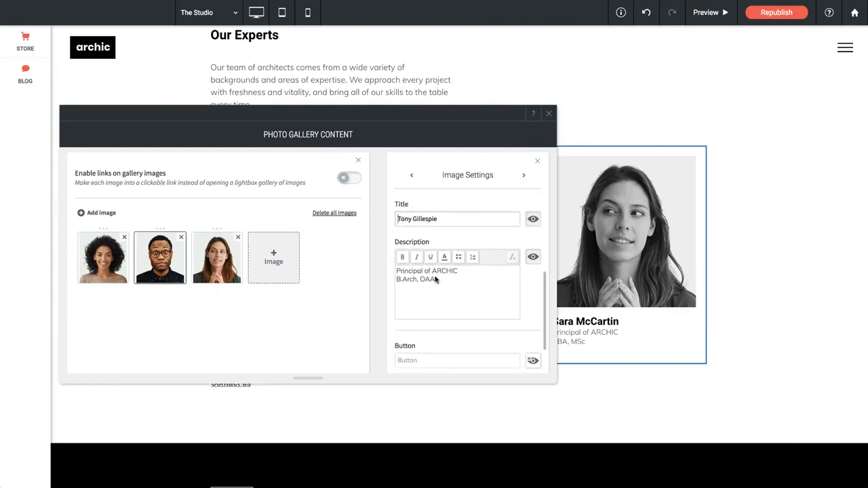
scroll(434, 258, down, 1)
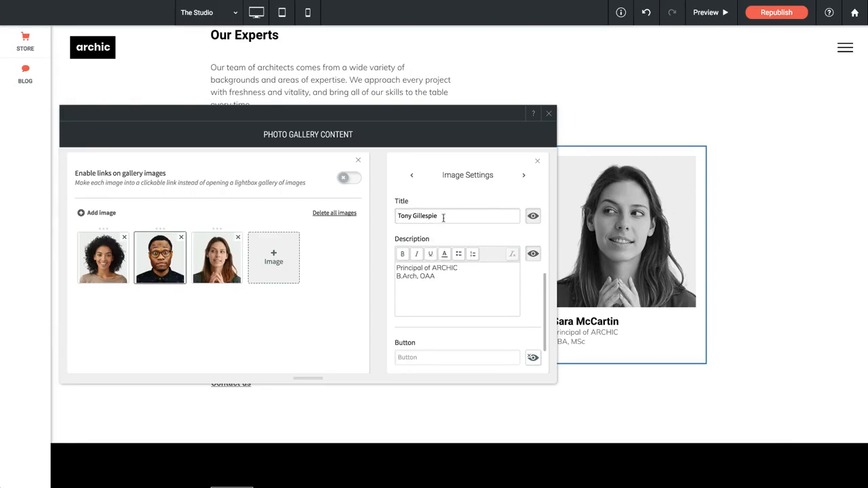
drag(441, 216, 414, 217)
text(Smith)
click(538, 161)
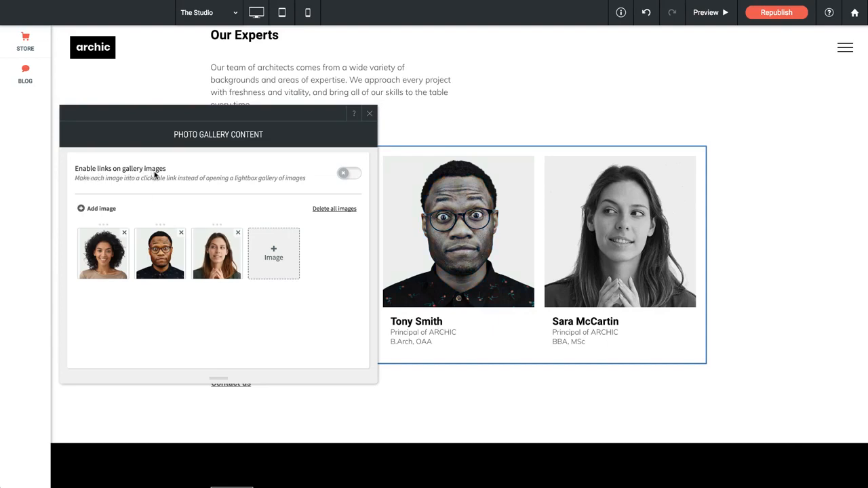
Enable links on the gallery images and view the link types available for the second image
click(350, 177)
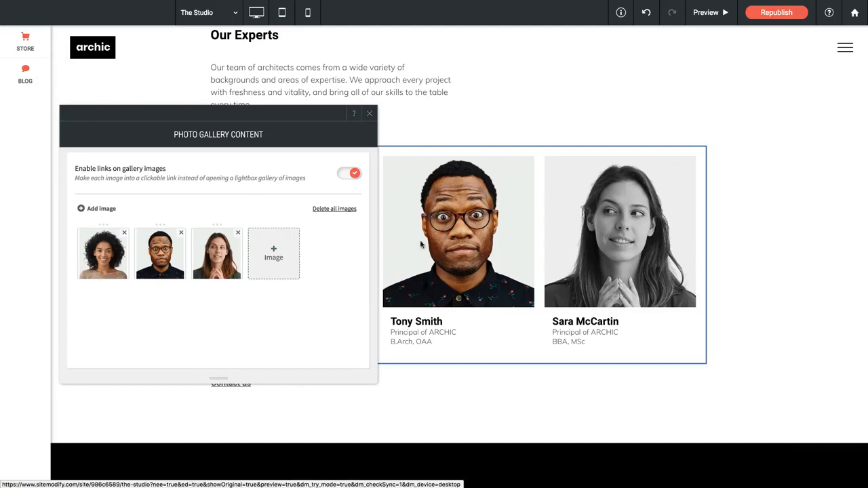
click(164, 261)
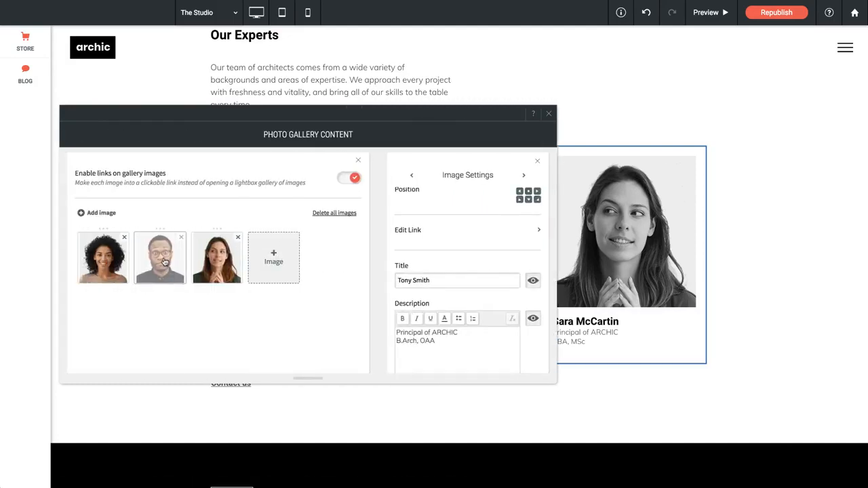
click(412, 231)
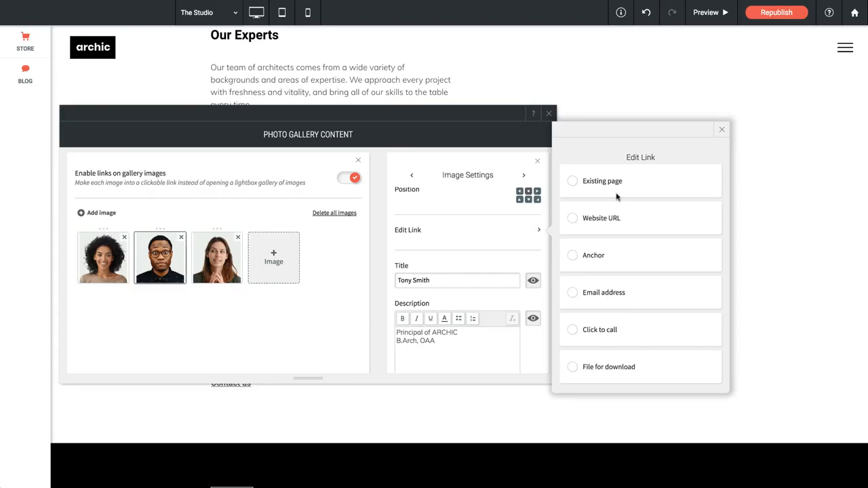
click(725, 132)
scroll(449, 243, up, 2)
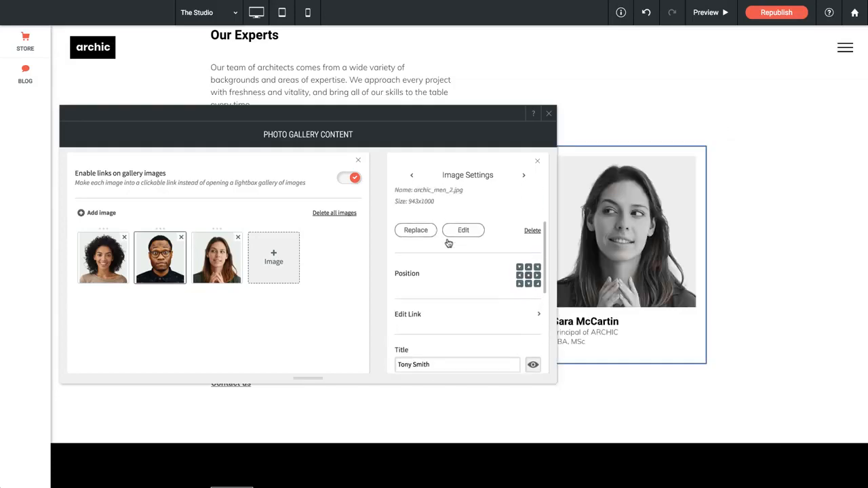
scroll(448, 242, up, 3)
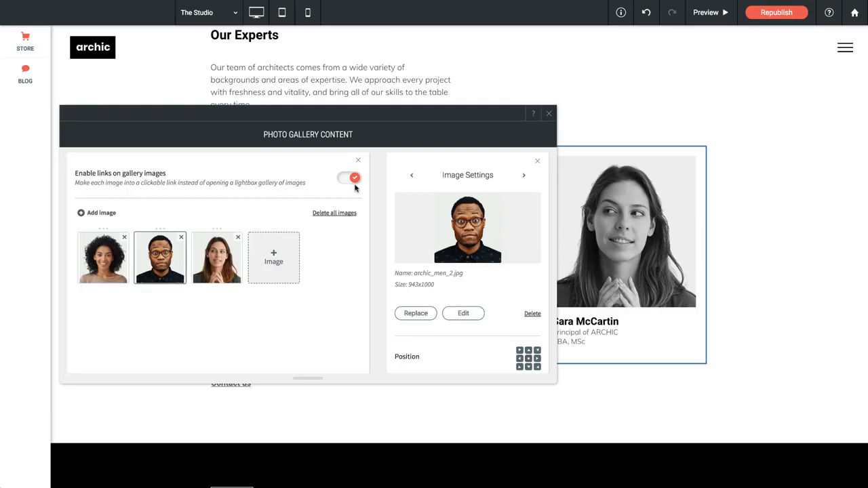
click(550, 114)
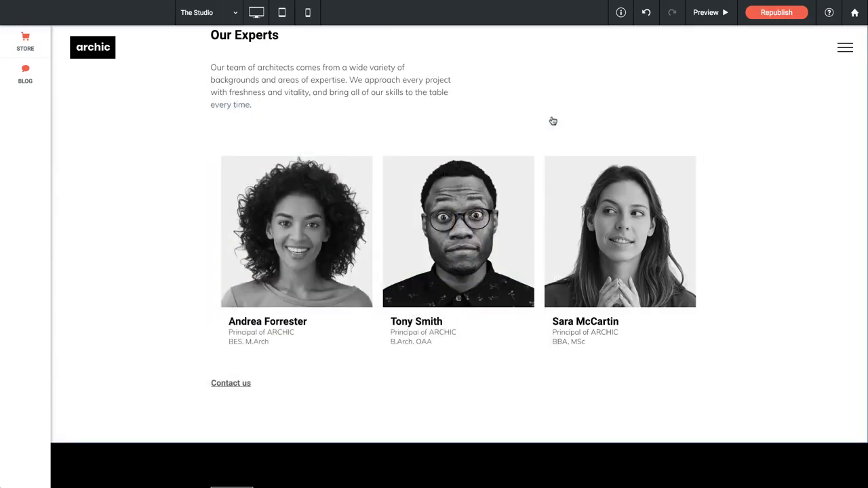